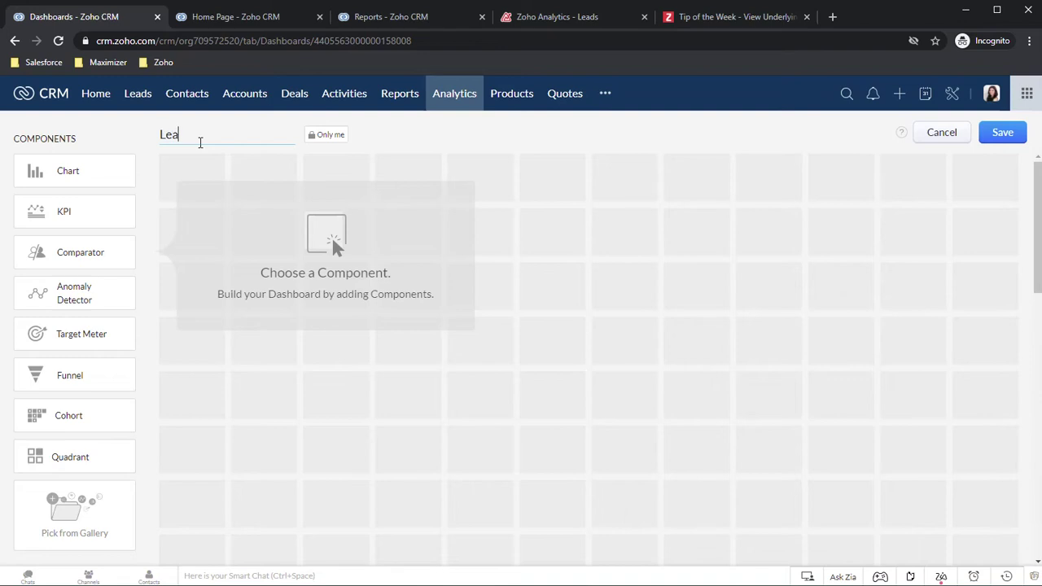
# - Name the new dashboard "Leads - even more" and save it
pyautogui.write('- even o')
pyautogui.press('BackSpace')
pyautogui.write('more')
pyautogui.click(999, 133)
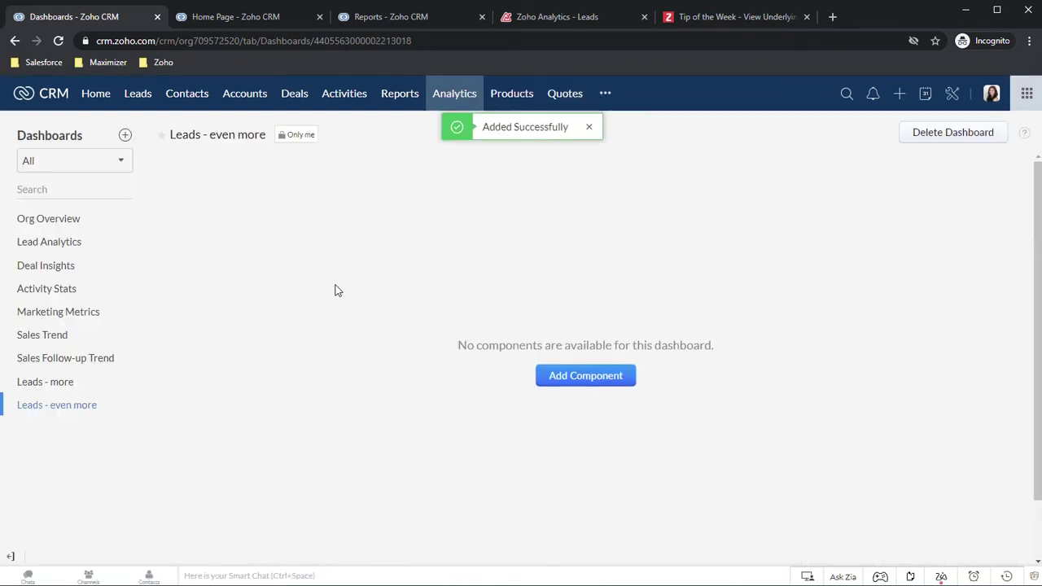
# - Add a quick chart component to the dashboard and name it "Leads in Progress"
pyautogui.click(587, 381)
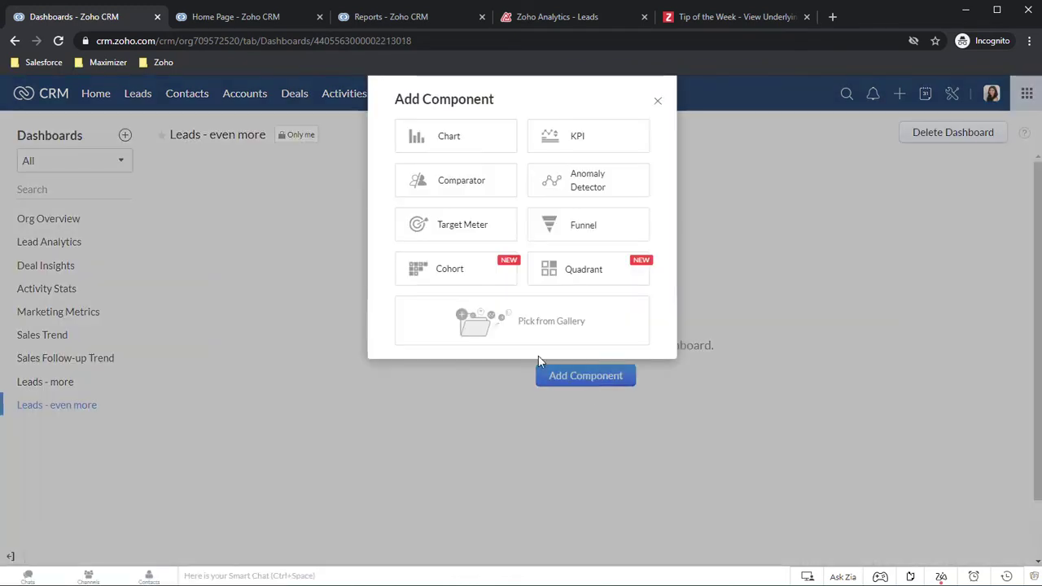
pyautogui.click(444, 144)
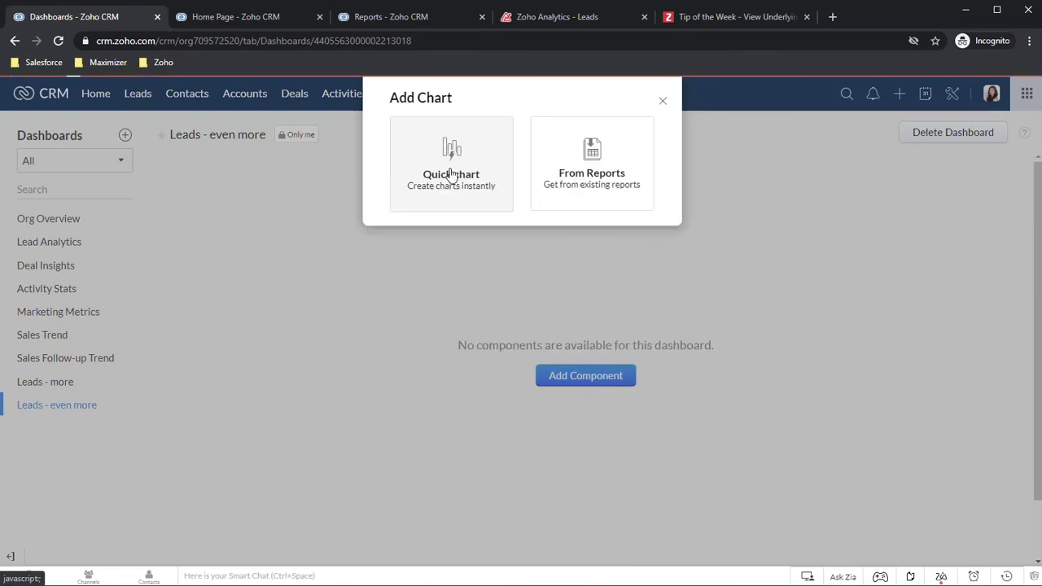
pyautogui.click(451, 176)
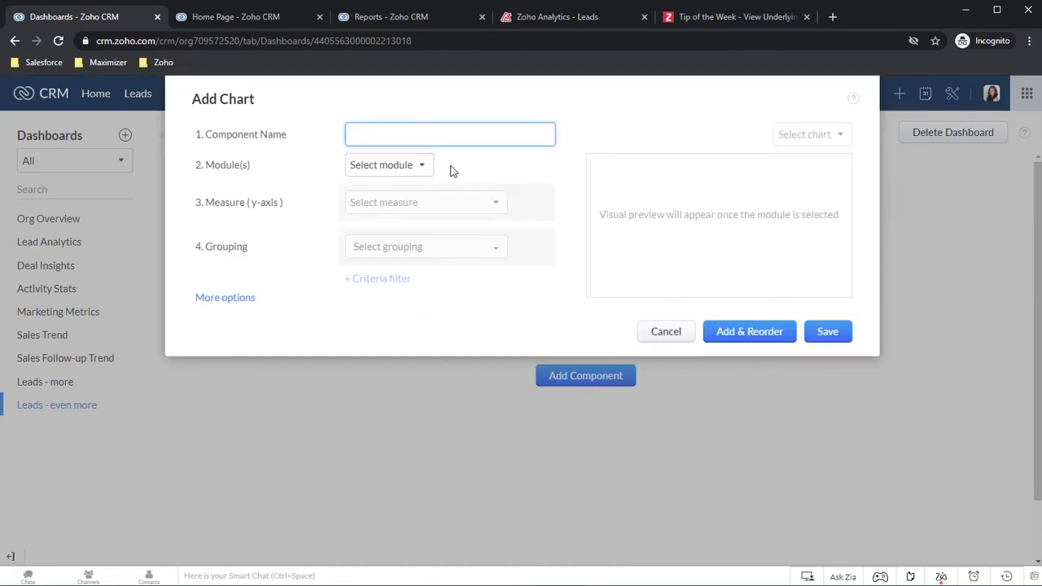
pyautogui.write('Le')
pyautogui.write('ds')
pyautogui.press('BackSpace')
pyautogui.press('BackSpace')
pyautogui.press('BackSpace')
pyautogui.write('as')
pyautogui.press('BackSpace')
pyautogui.write('ds in Progress')
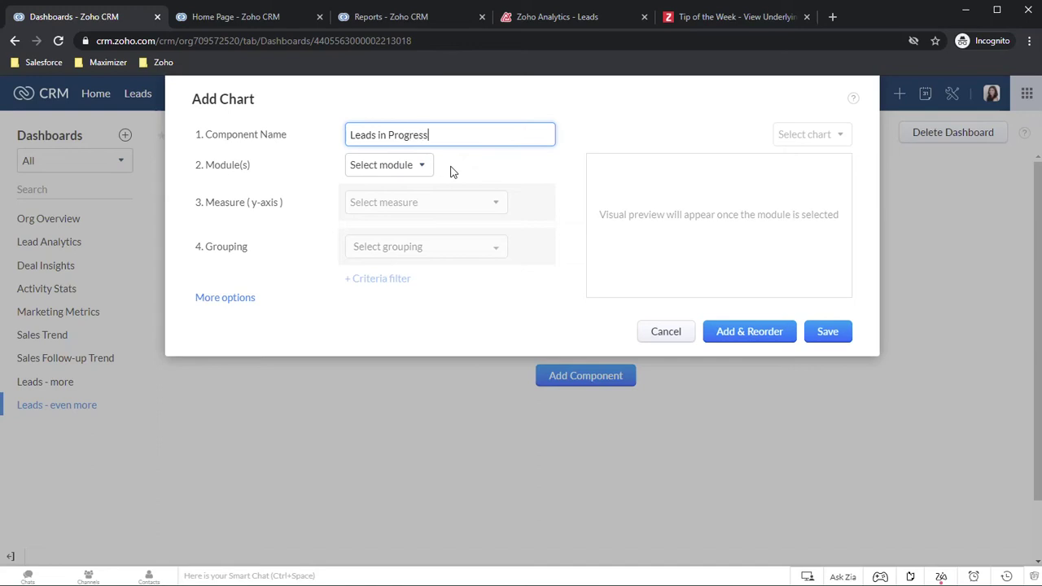
# - Base the chart on the Leads module and group it by Lead Status
pyautogui.click(359, 166)
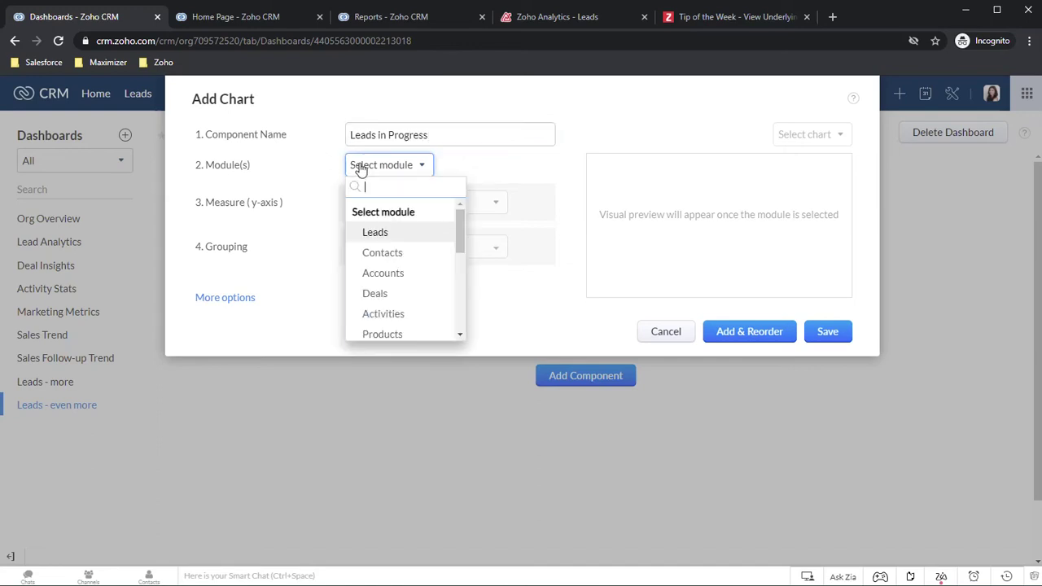
pyautogui.click(370, 233)
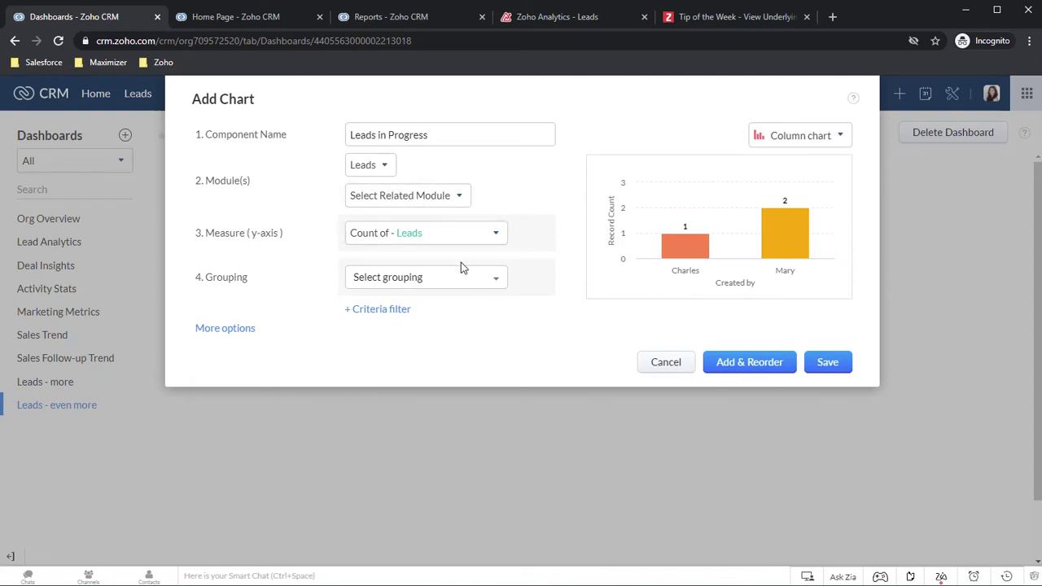
pyautogui.click(407, 289)
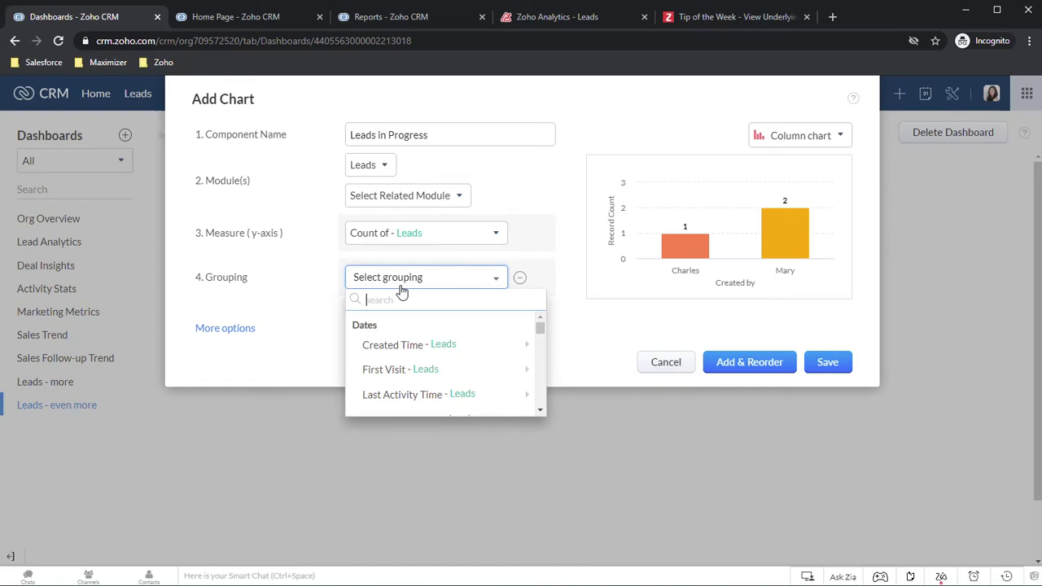
pyautogui.write('statu')
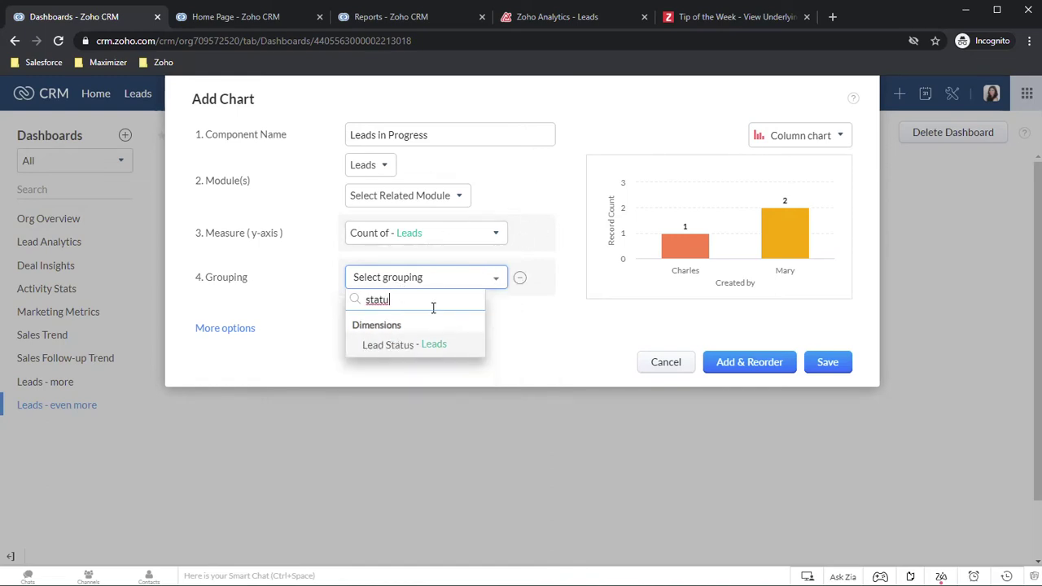
pyautogui.click(409, 345)
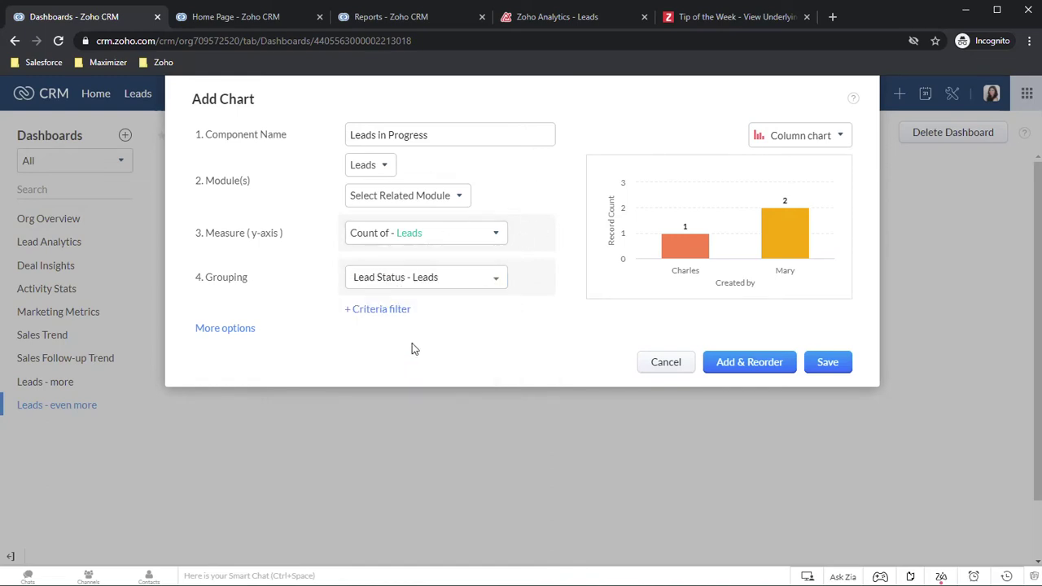
# - Add a criteria filter to the chart on Lead Status with the "is" operator
pyautogui.click(377, 313)
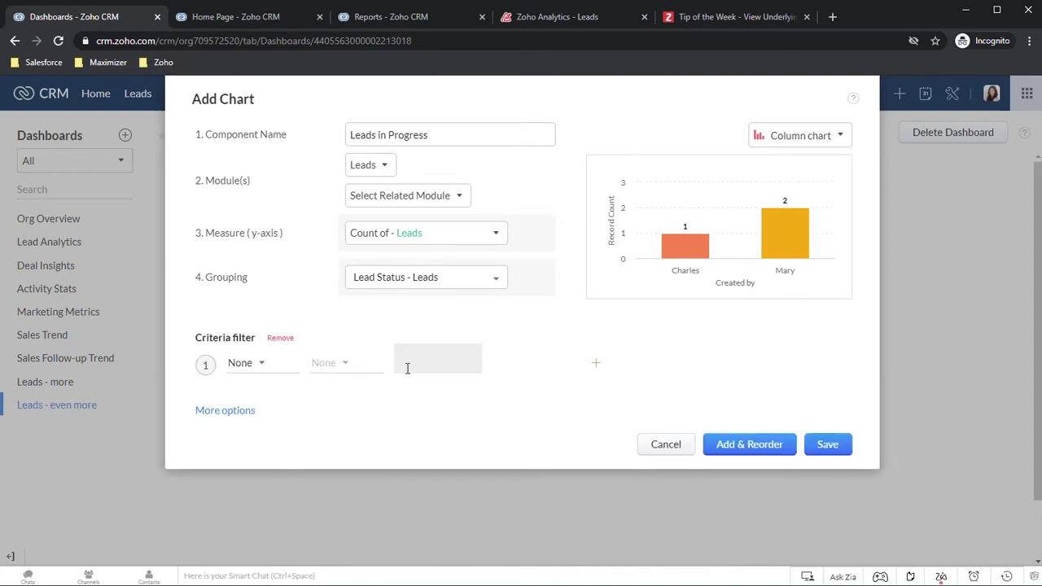
pyautogui.click(248, 363)
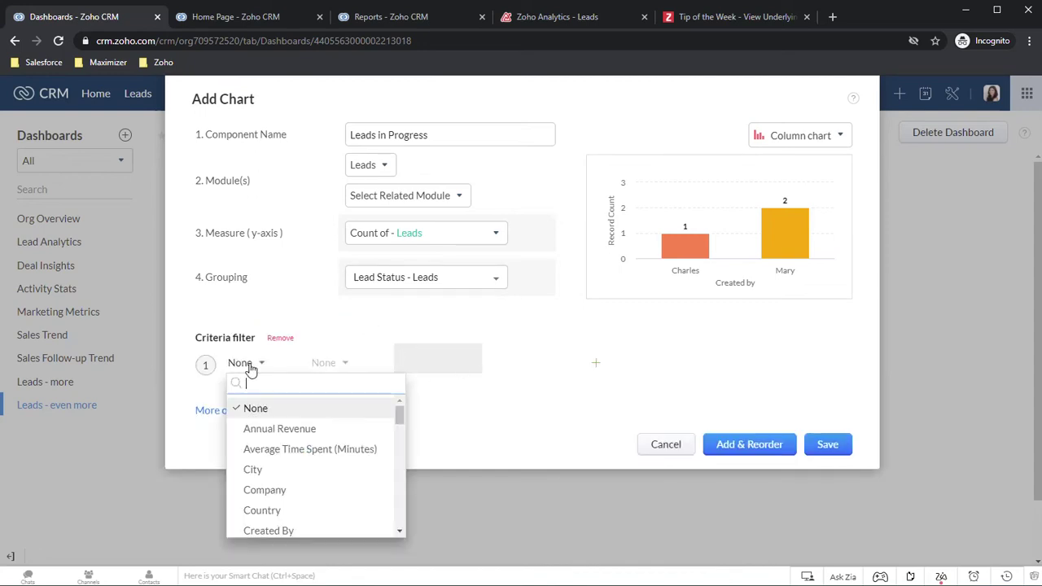
pyautogui.write('lead')
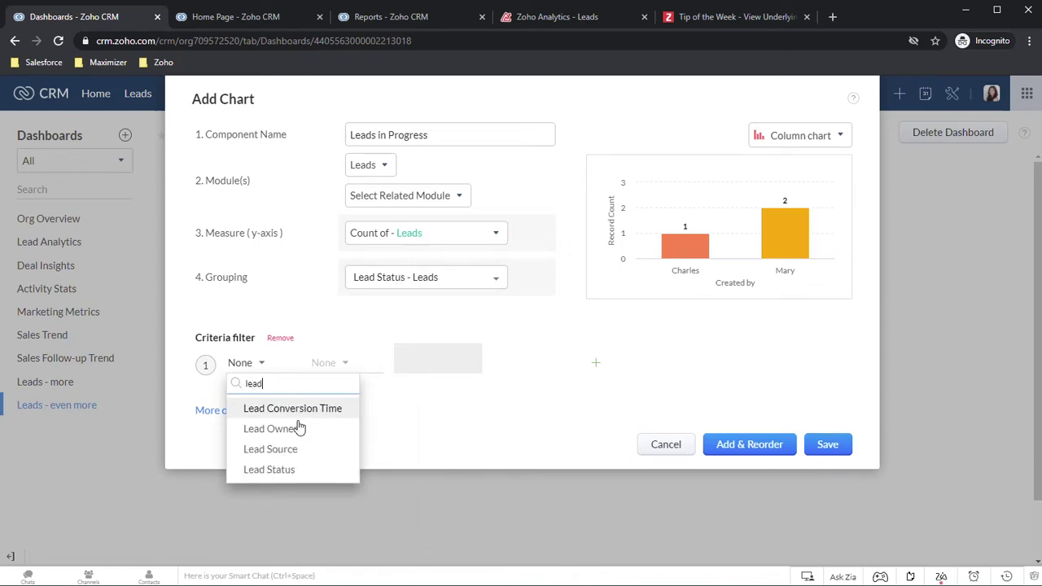
pyautogui.click(272, 470)
pyautogui.click(333, 373)
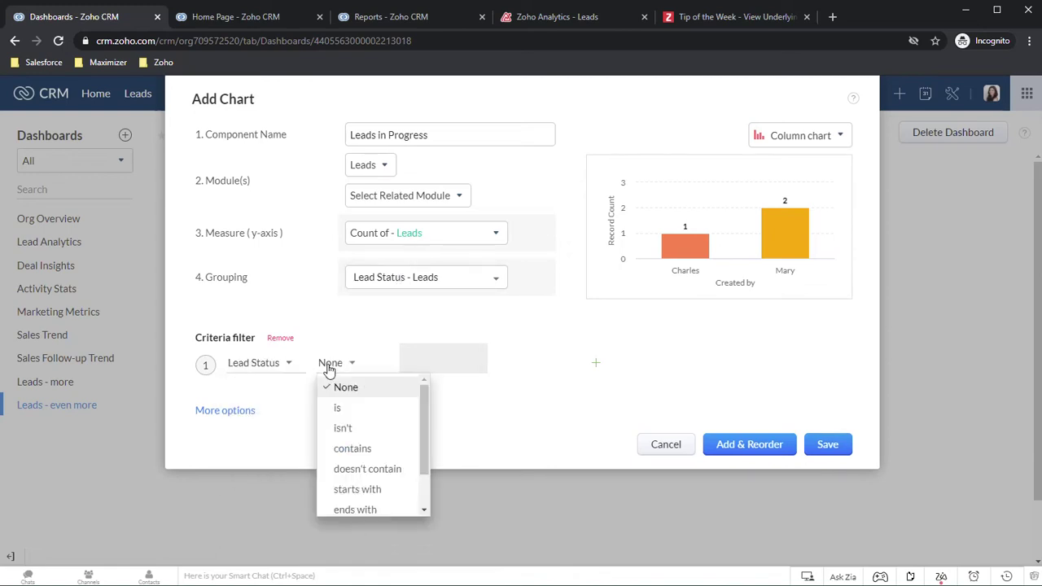
pyautogui.click(339, 408)
# - Set the filter values to Attempted to Contact, Contact in Future, Contacted and Pre Qualified, and save the chart
pyautogui.click(448, 359)
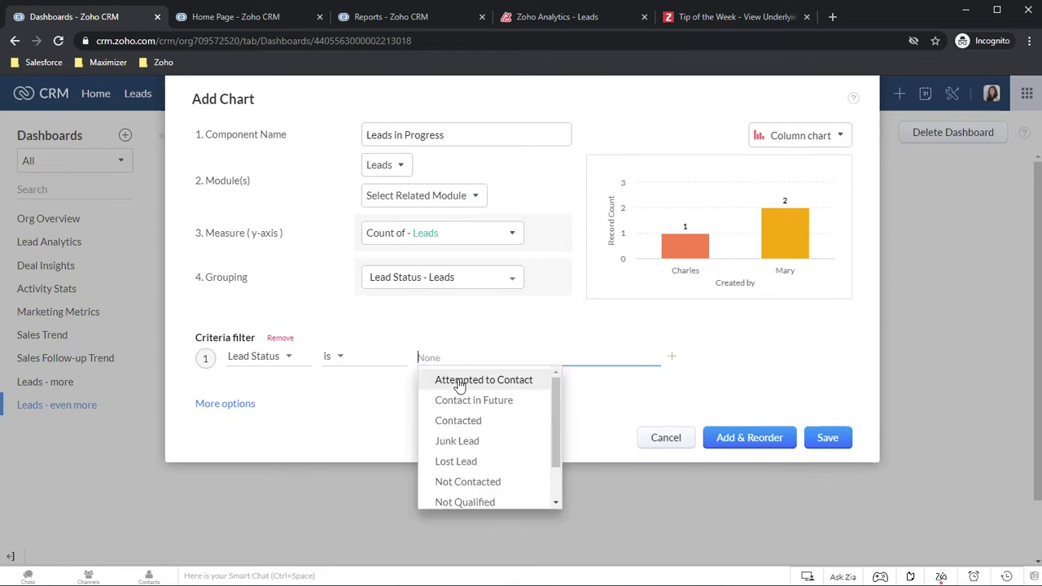
pyautogui.click(458, 383)
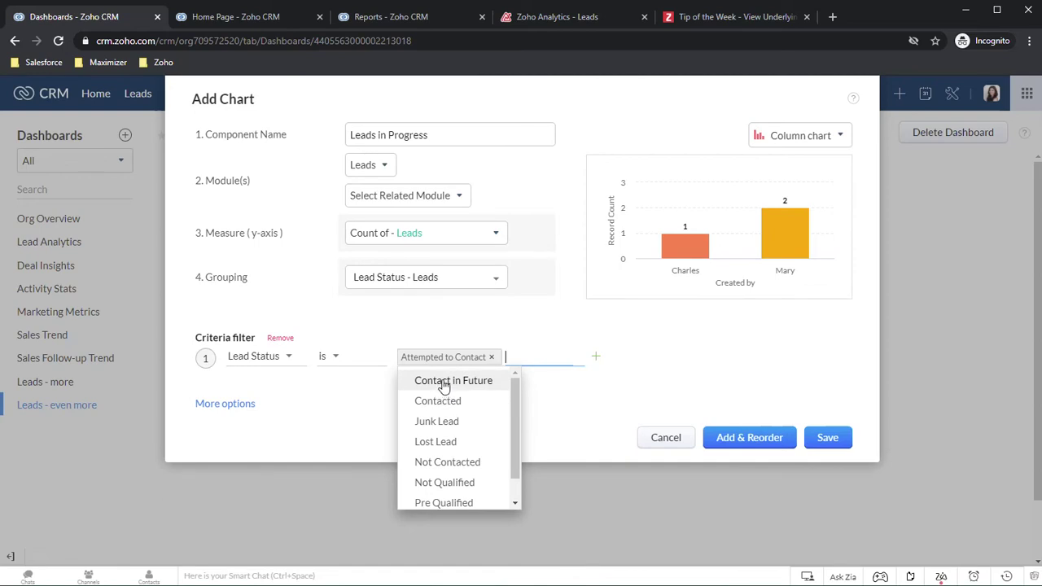
pyautogui.click(445, 385)
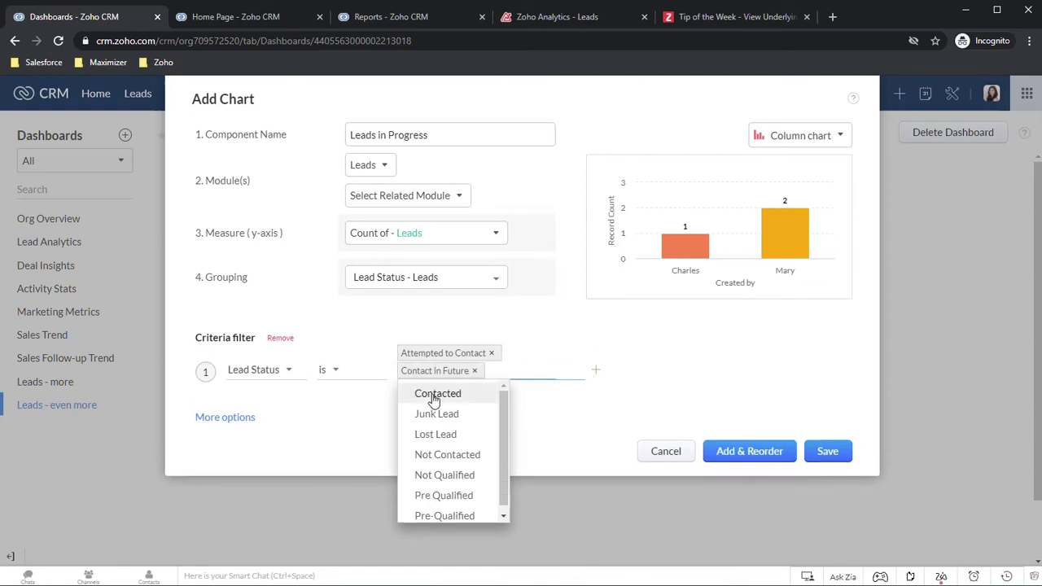
pyautogui.click(435, 395)
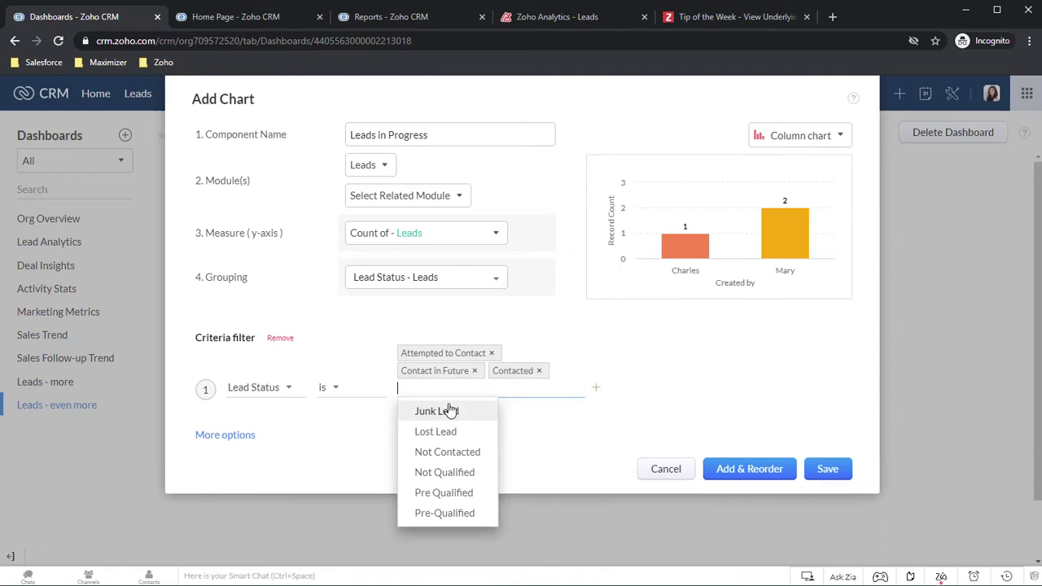
pyautogui.click(440, 454)
pyautogui.click(464, 389)
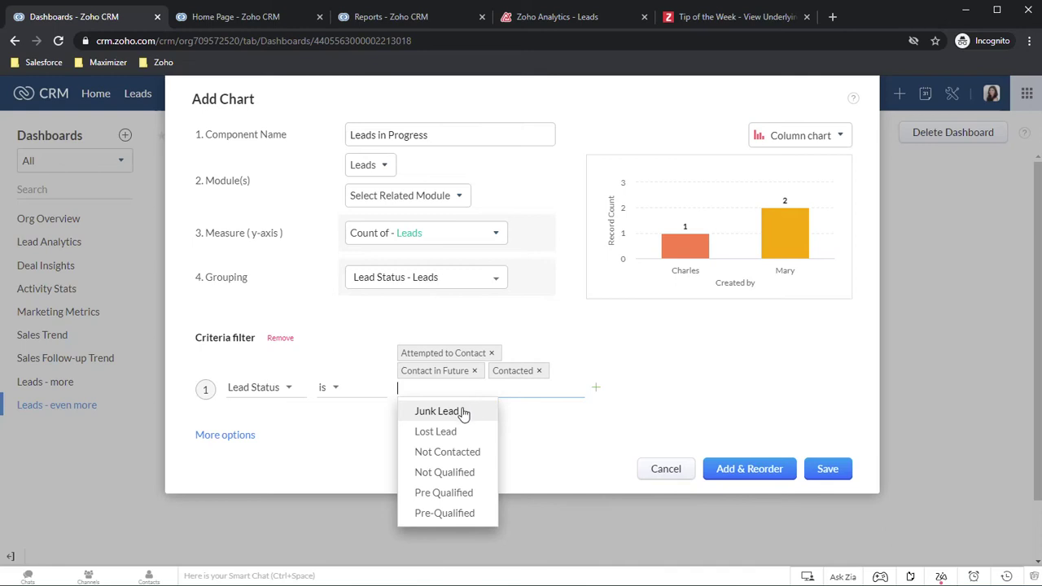
pyautogui.click(440, 493)
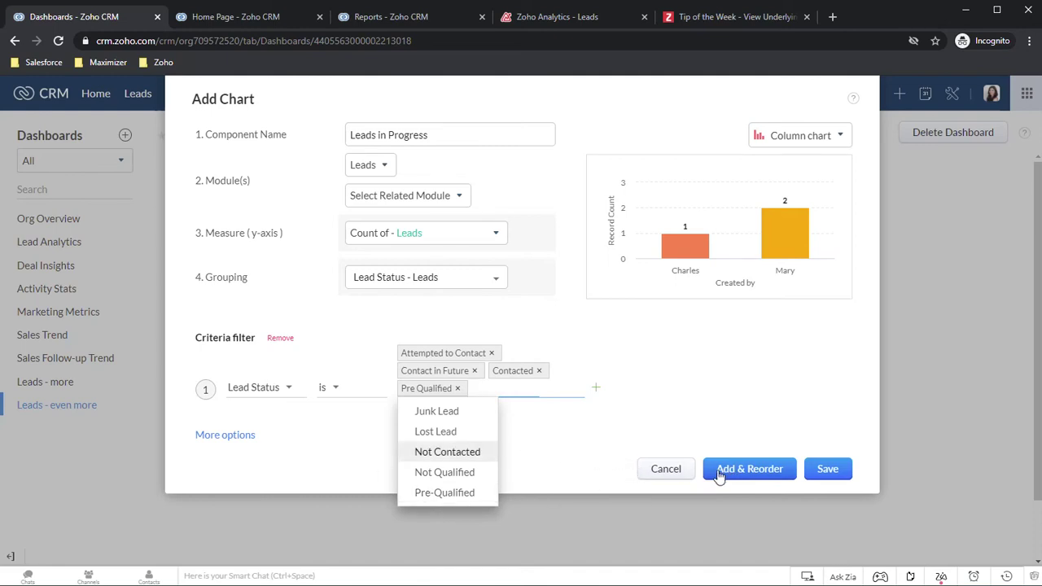
pyautogui.click(826, 471)
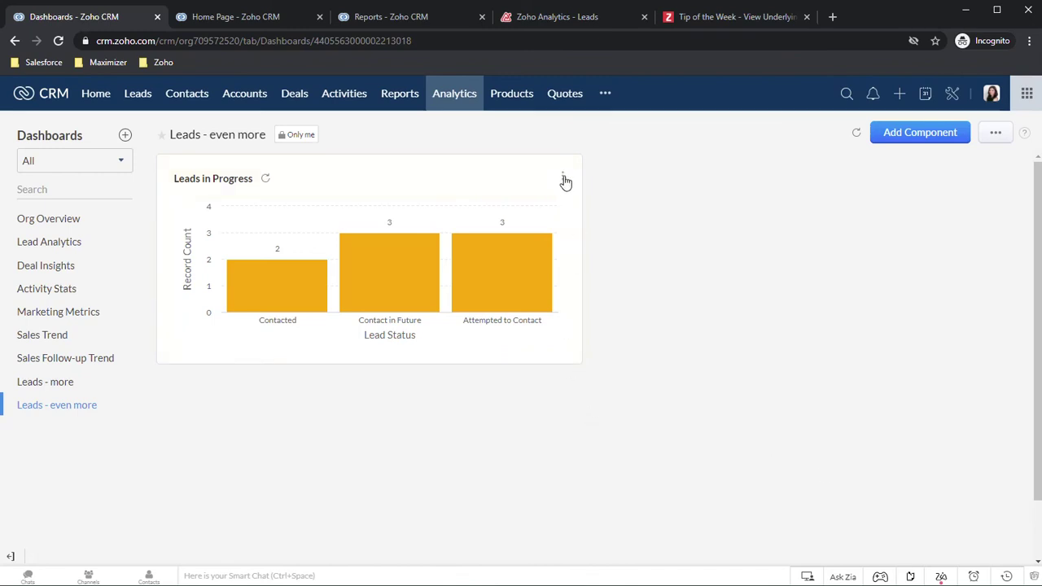
# - Edit the Leads in Progress chart to sort by Label Ascending and save the change
pyautogui.click(562, 178)
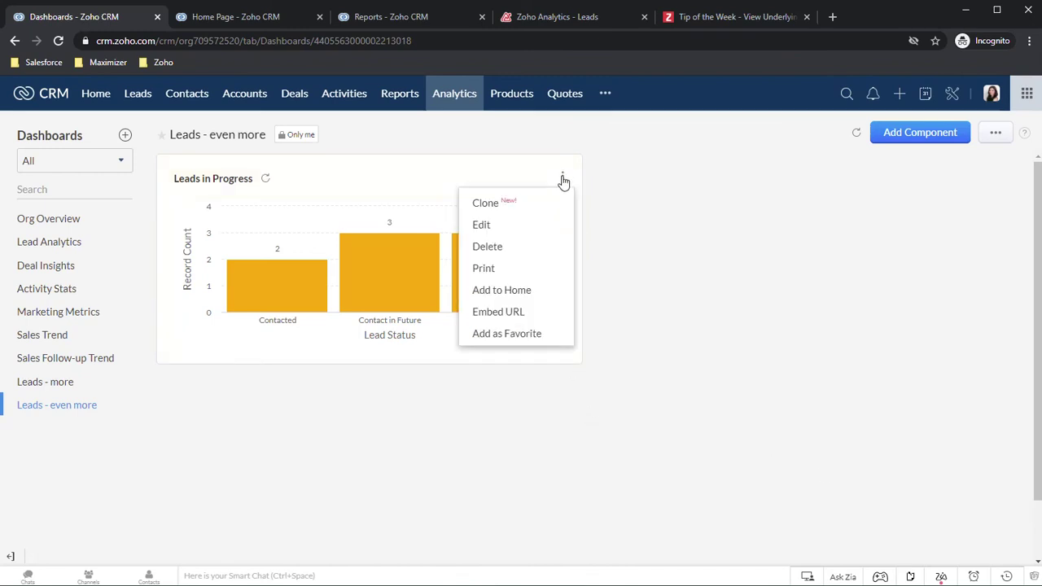
pyautogui.click(492, 225)
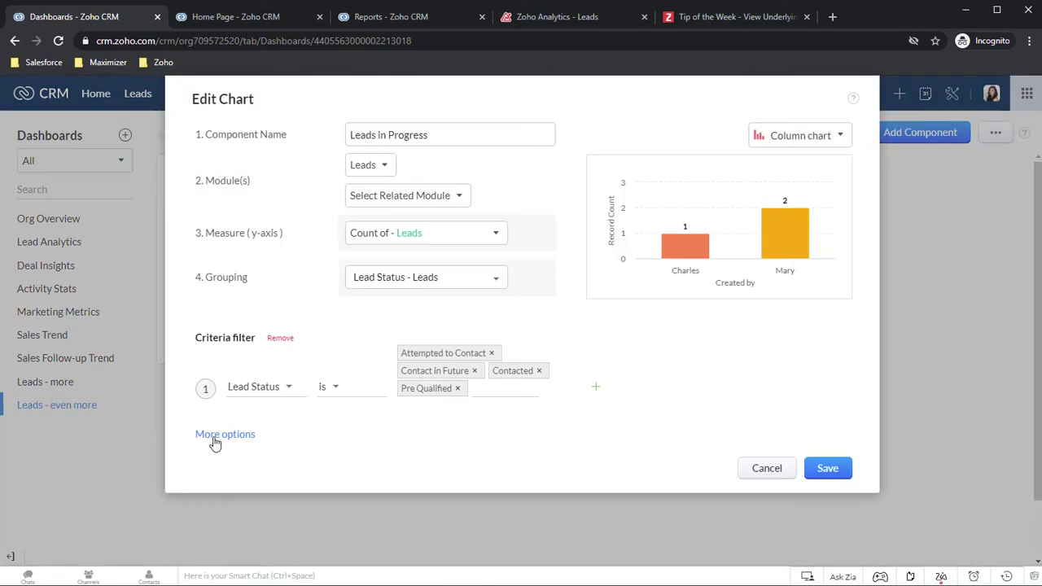
pyautogui.click(217, 436)
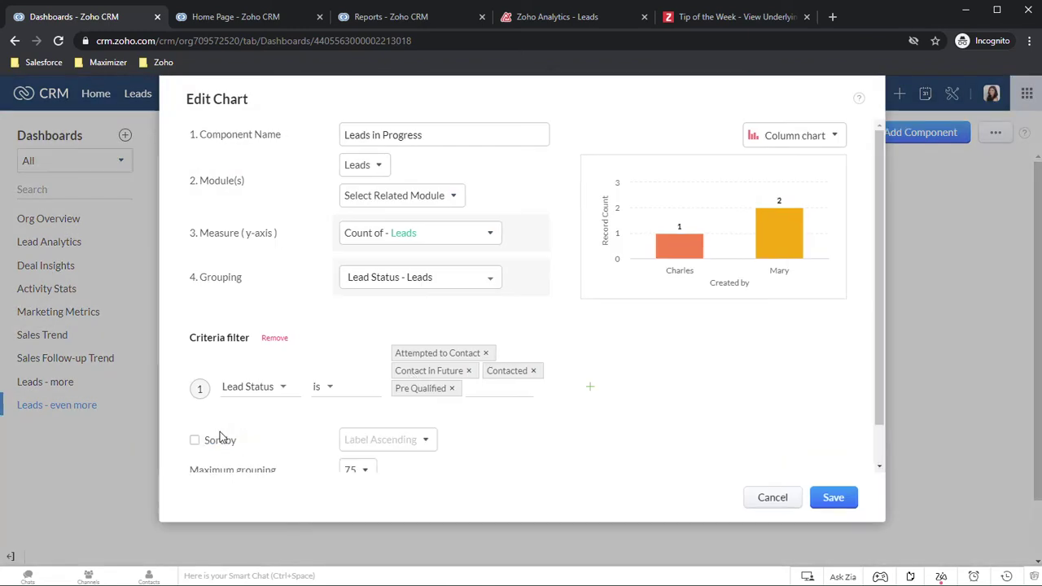
pyautogui.click(194, 440)
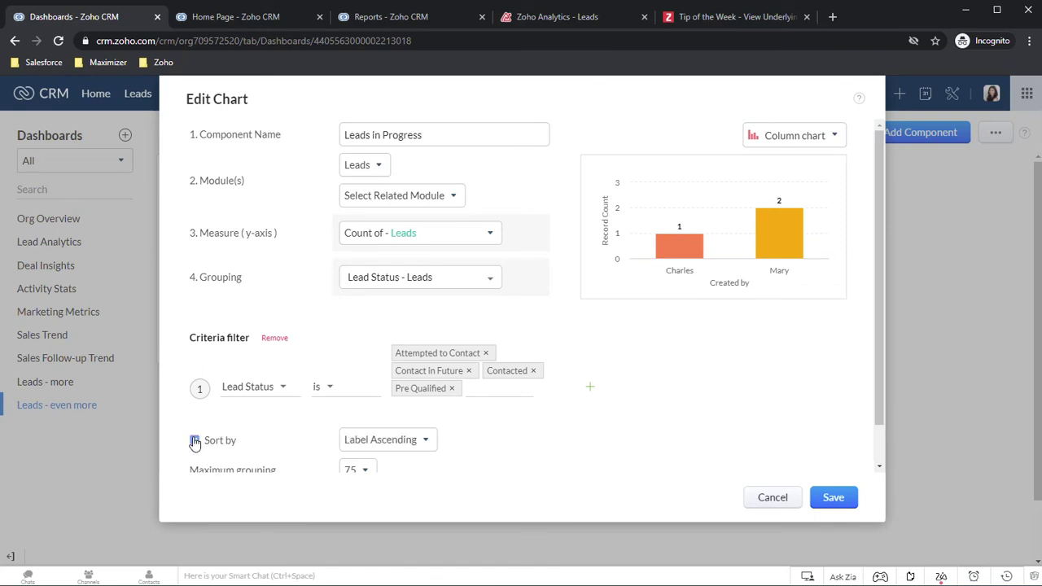
pyautogui.click(414, 439)
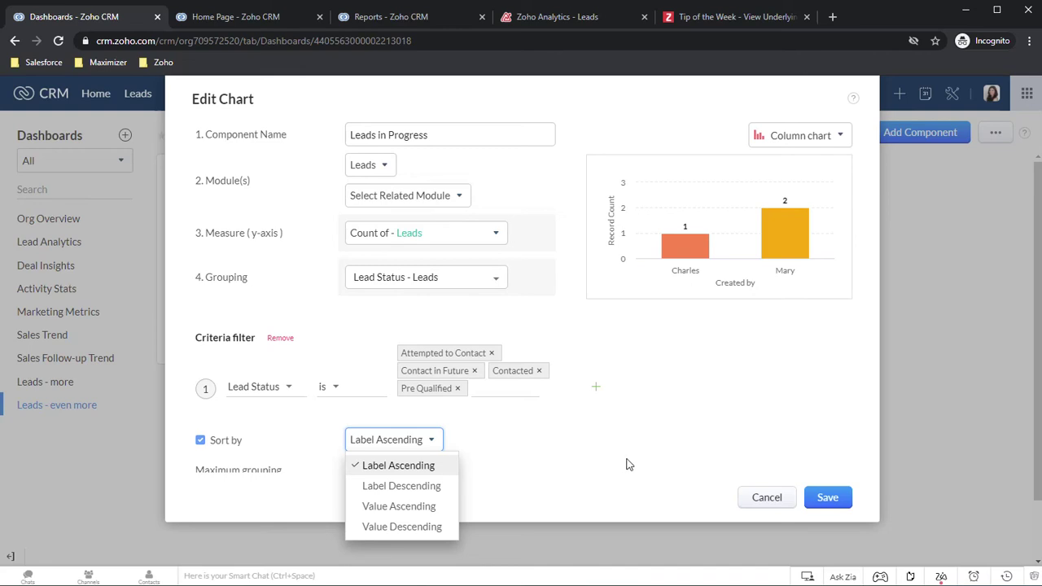
pyautogui.click(822, 499)
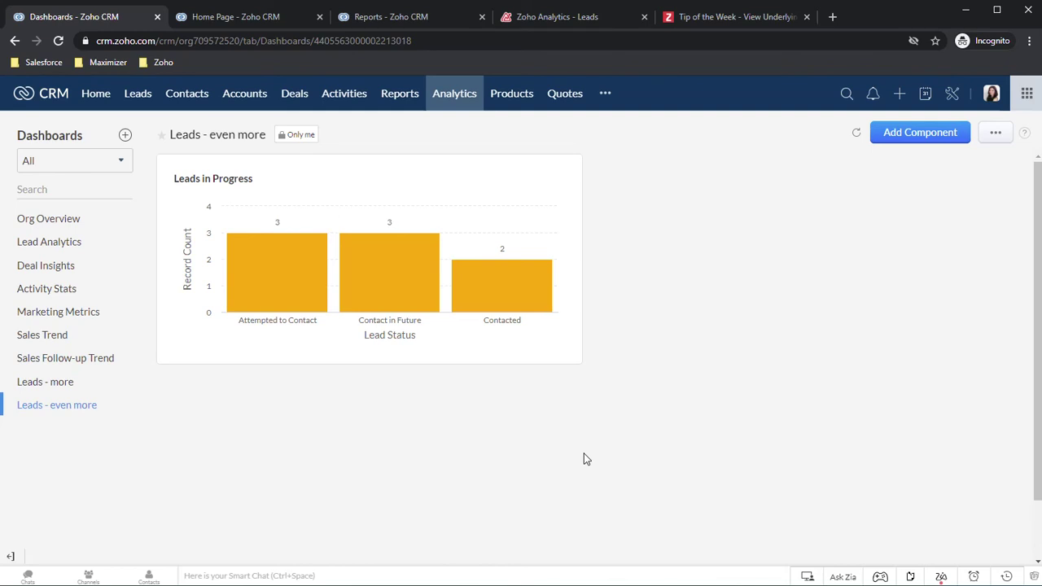
# - Start a new home page component from a dashboard, choosing Leads in Progress under "Leads - even more"
pyautogui.click(97, 95)
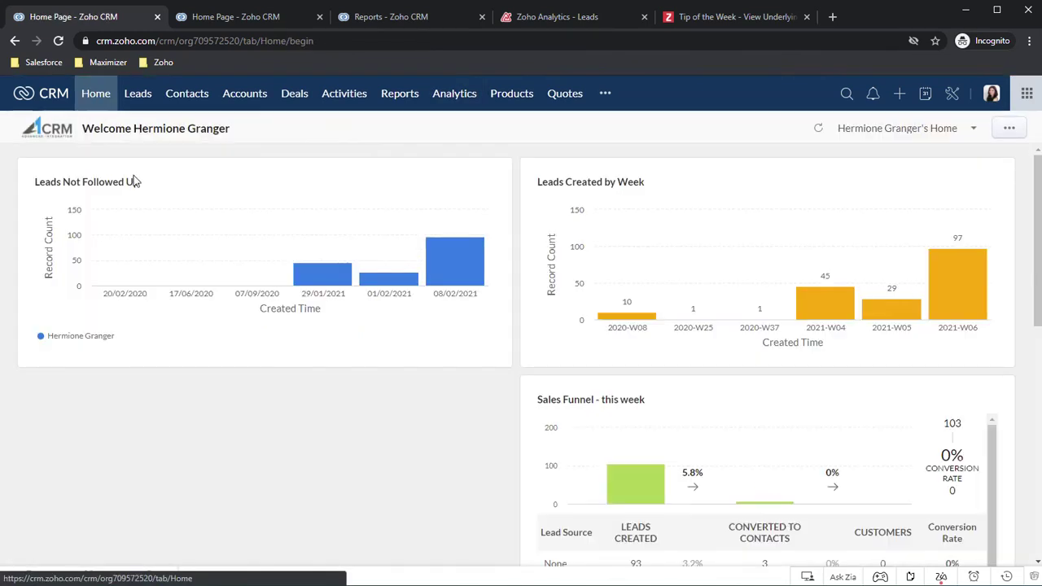
pyautogui.click(1009, 131)
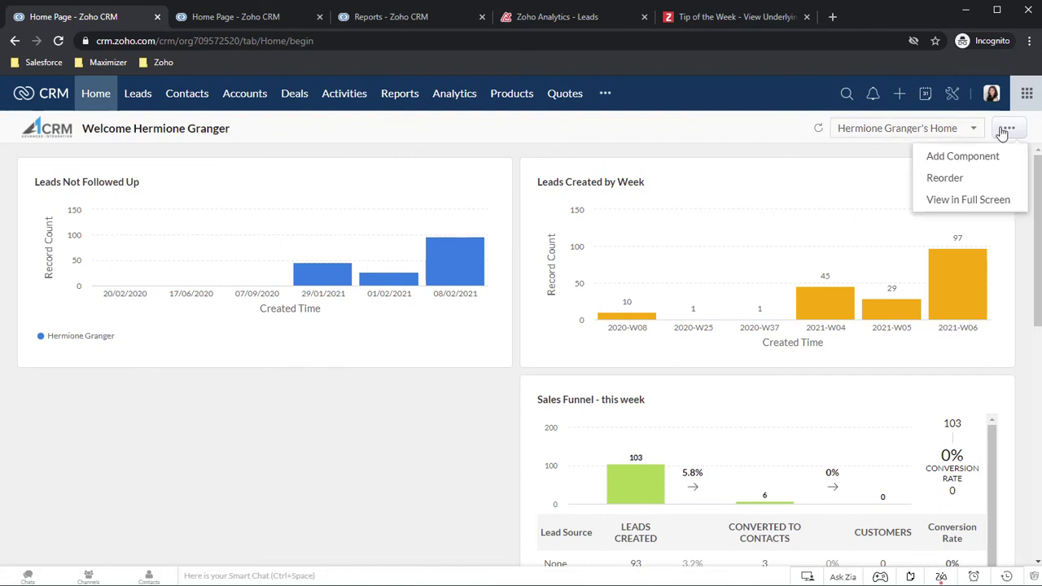
pyautogui.click(965, 158)
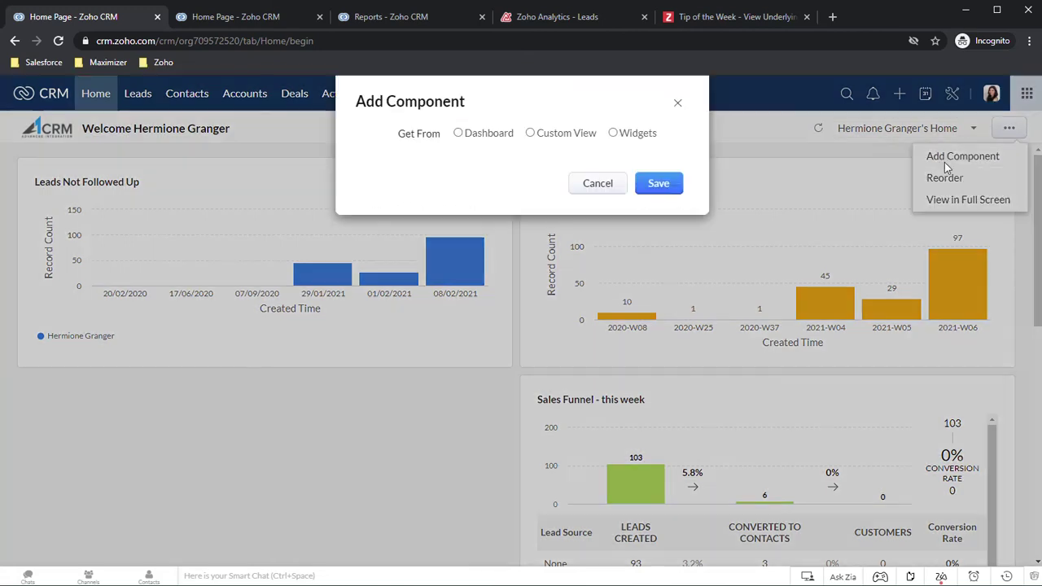
pyautogui.click(457, 134)
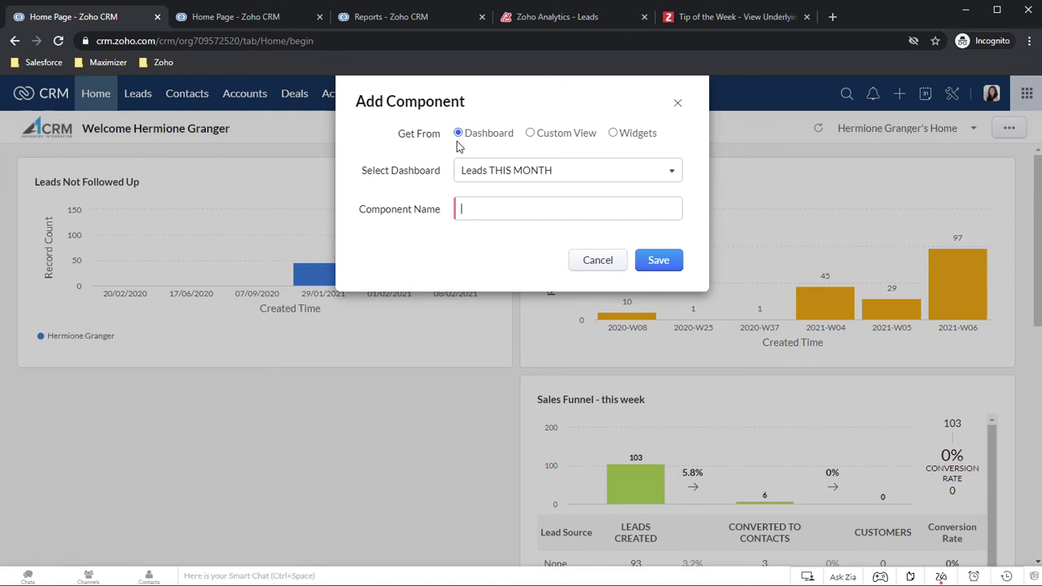
pyautogui.click(586, 172)
pyautogui.moveTo(702, 222); pyautogui.dragTo(705, 335)
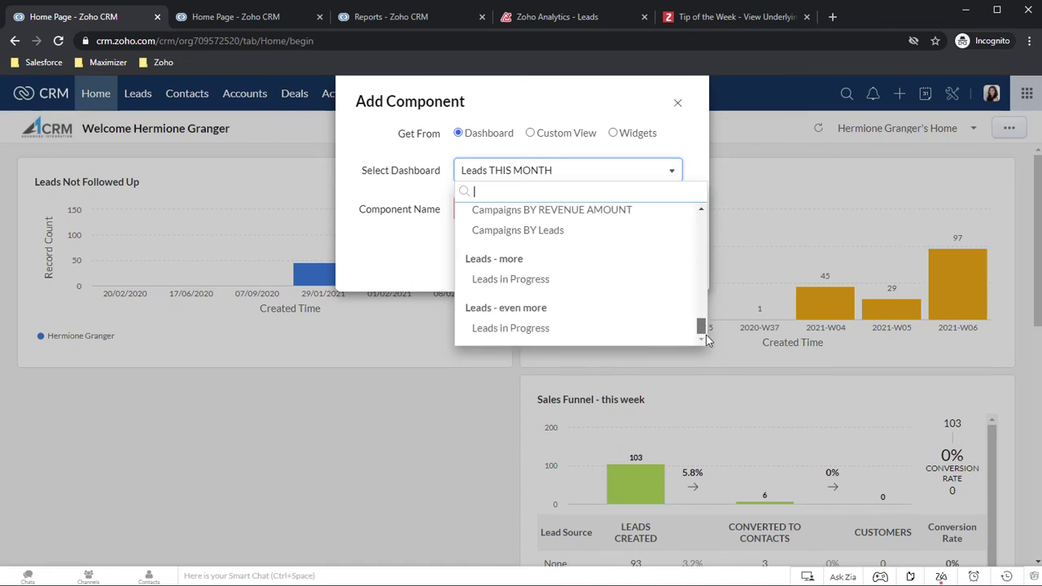
pyautogui.click(494, 330)
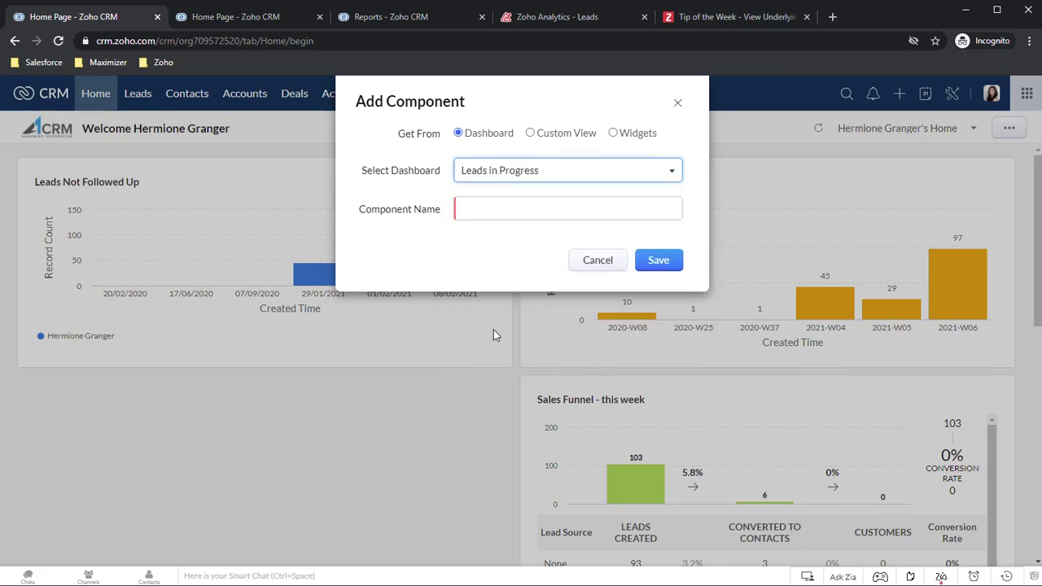
# - Name the home page component "Leads in Progress" and save it
pyautogui.click(484, 207)
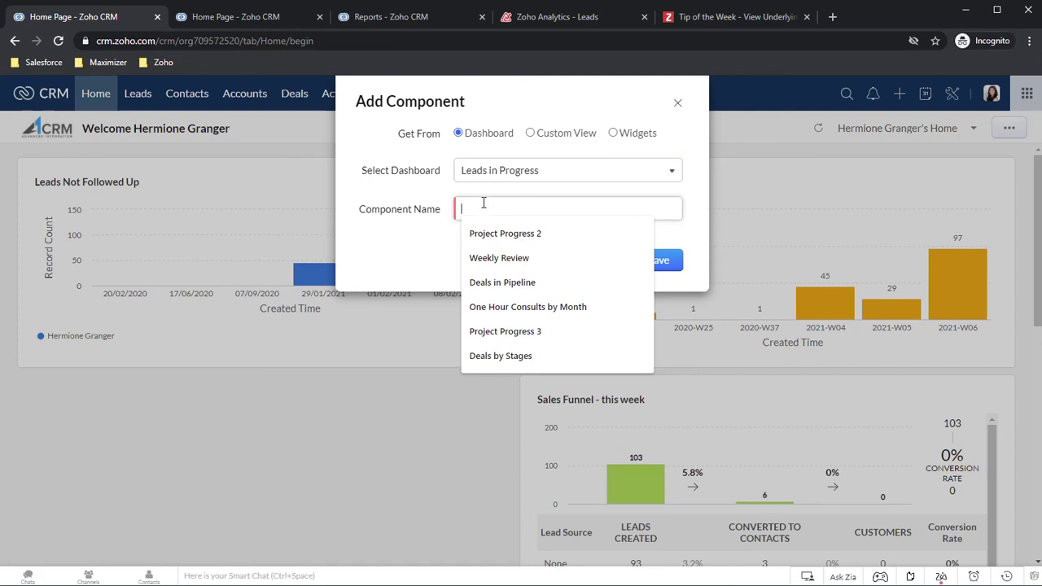
pyautogui.write('ads ')
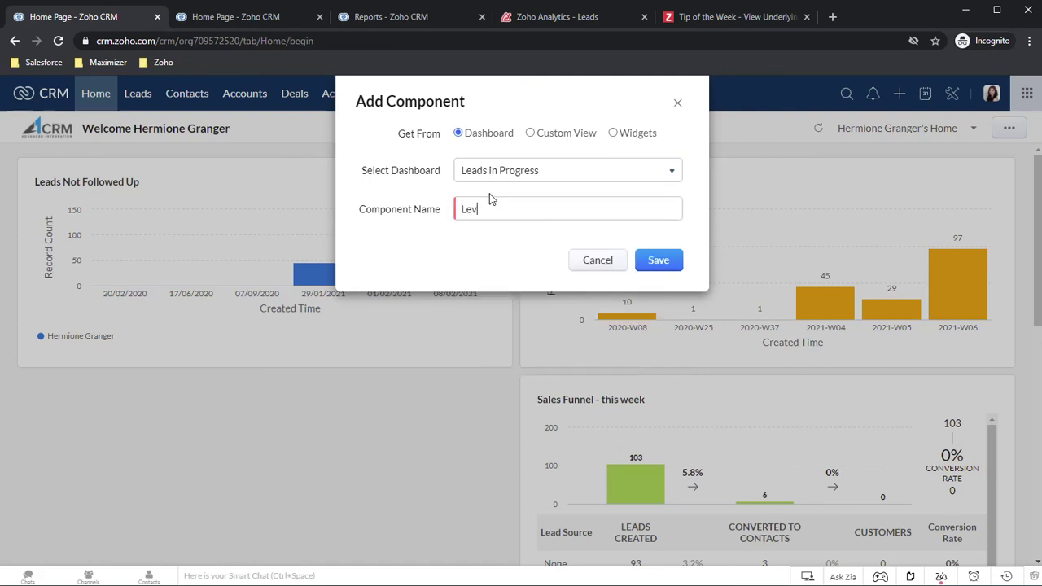
pyautogui.write('in Progress')
pyautogui.click(656, 264)
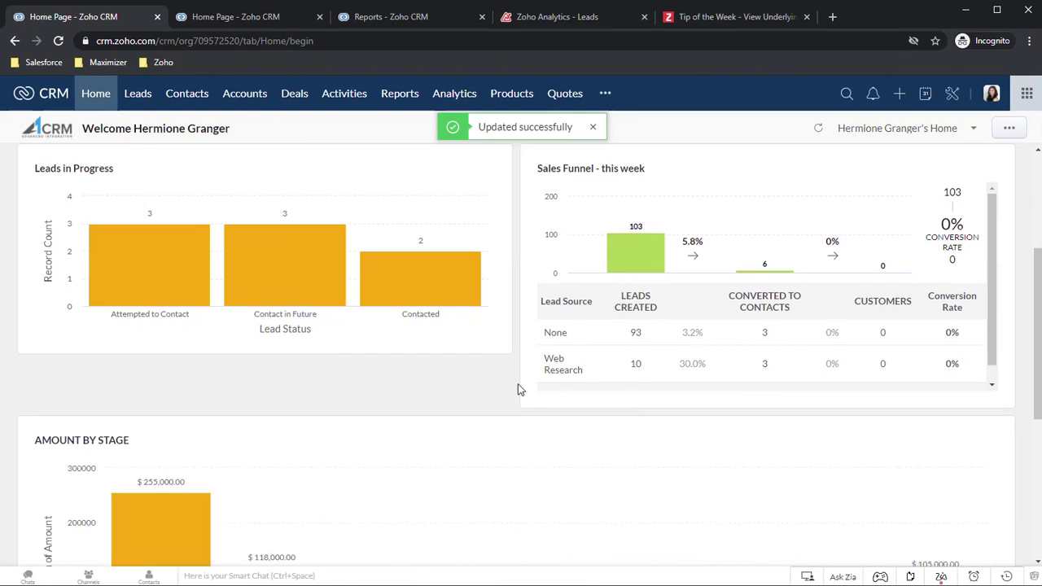
pyautogui.scroll(1, 390, 370)
pyautogui.scroll(2, 395, 366)
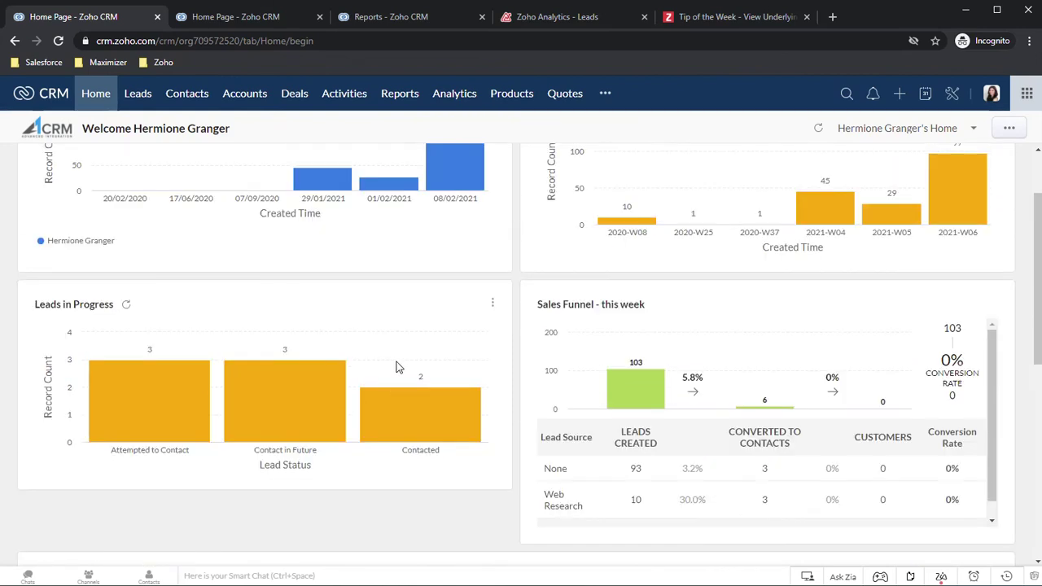